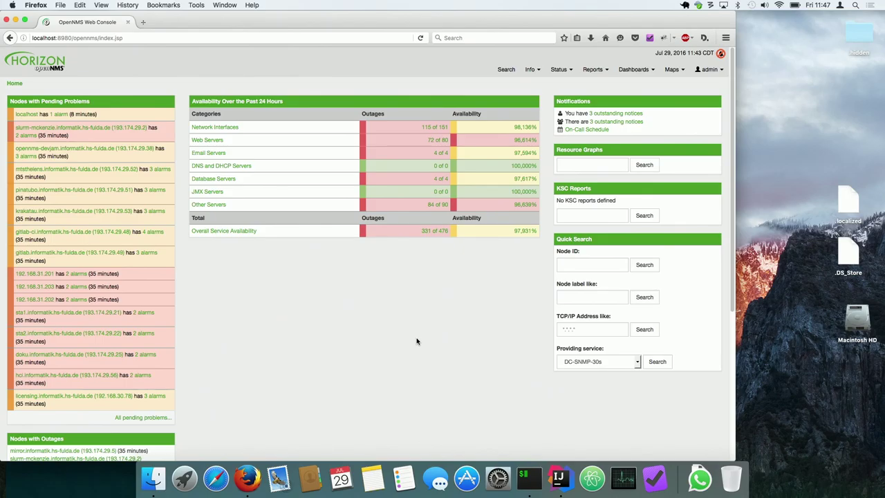
# Step: Open the Topology Map from the Maps menu in the top navigation bar
pyautogui.click(672, 69)
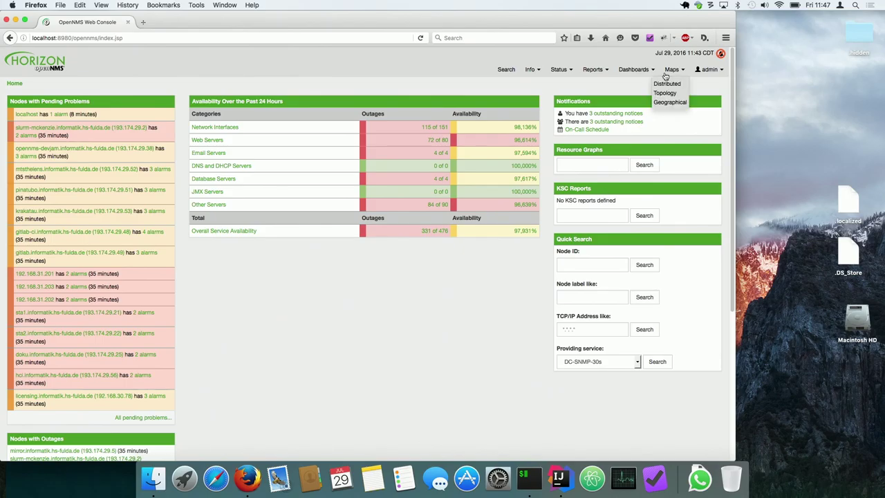
pyautogui.click(661, 92)
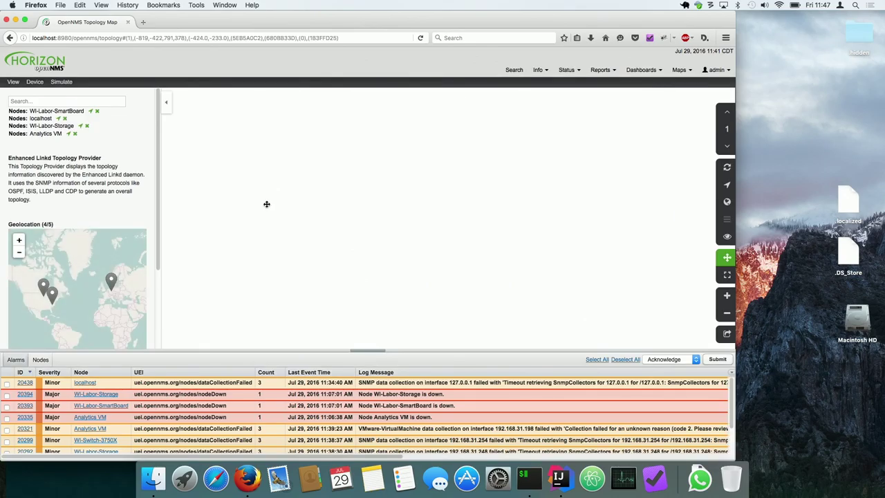
# Step: Inspect the Analytics VM and WI-Labor-SmartBoard nodes, then deselect to list all alarms
pyautogui.scroll(-1, 139, 227)
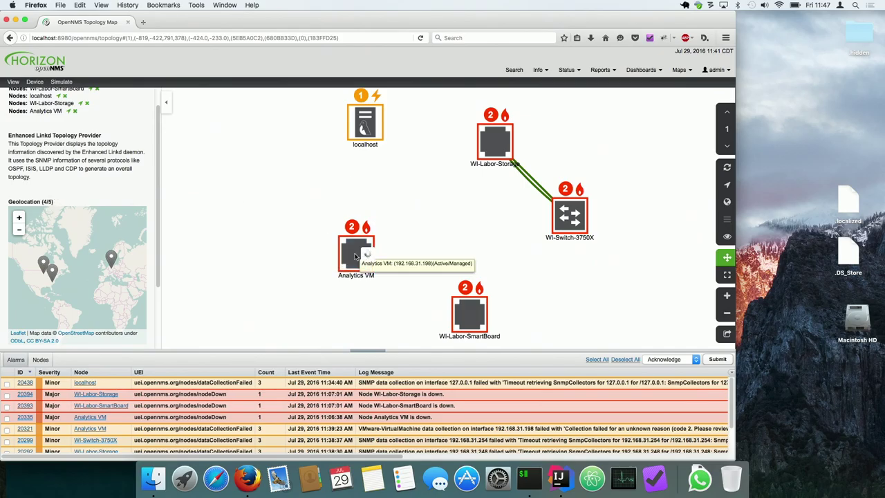
pyautogui.click(355, 255)
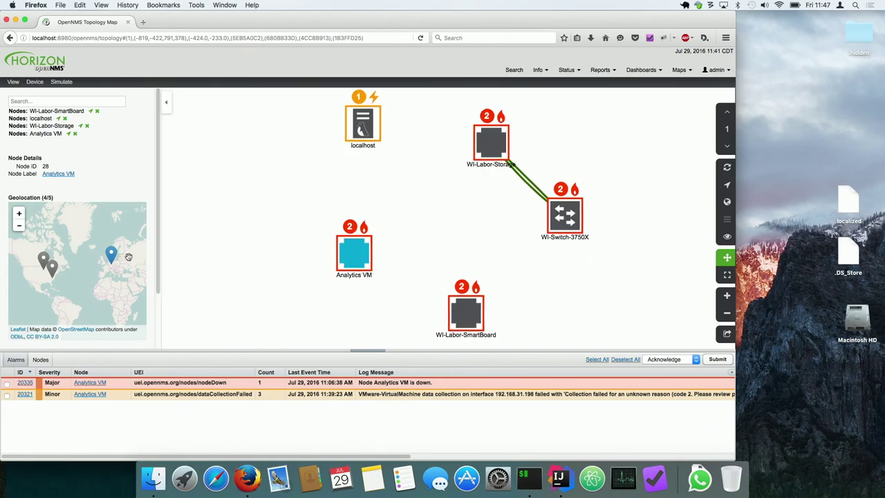
pyautogui.click(464, 311)
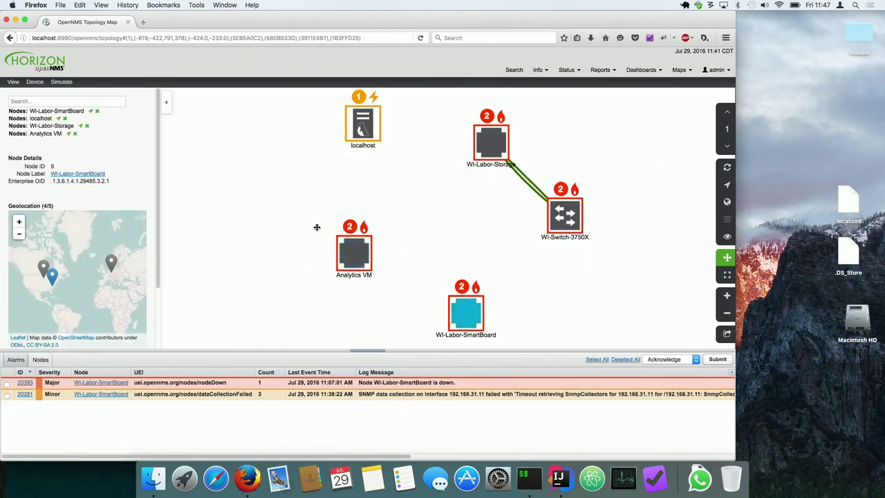
pyautogui.click(272, 209)
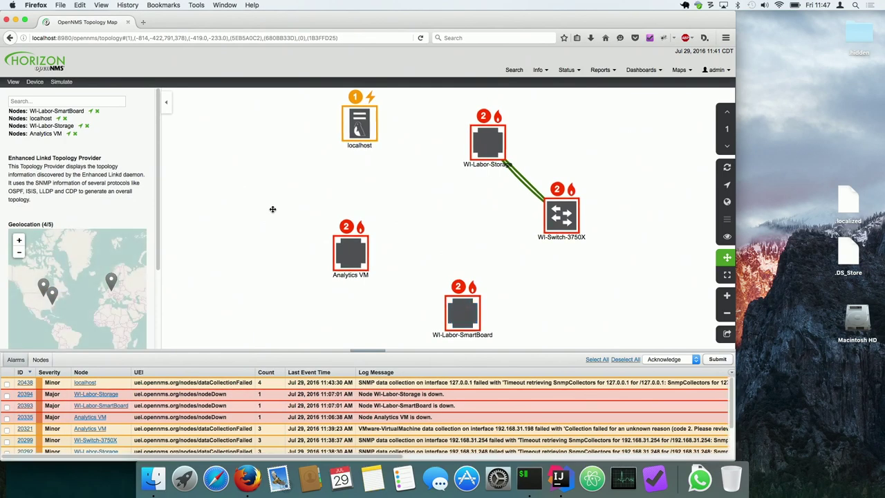
# Step: Check the European pin's location, then remove WI-Labor-Storage, Analytics VM and WI-Labor-SmartBoard from focus
pyautogui.click(110, 284)
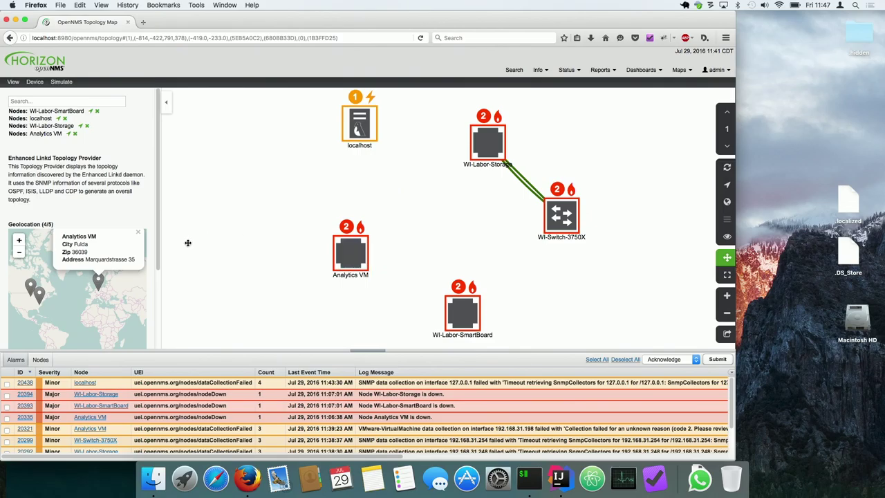
pyautogui.click(87, 126)
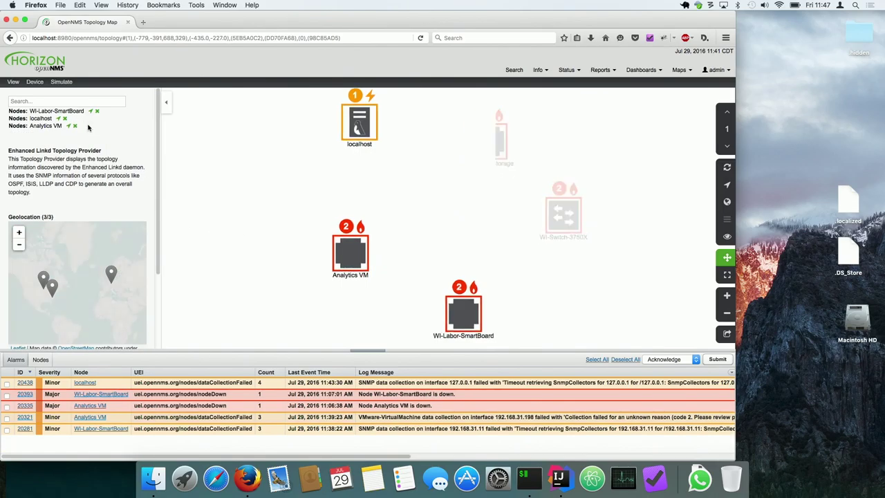
pyautogui.click(74, 126)
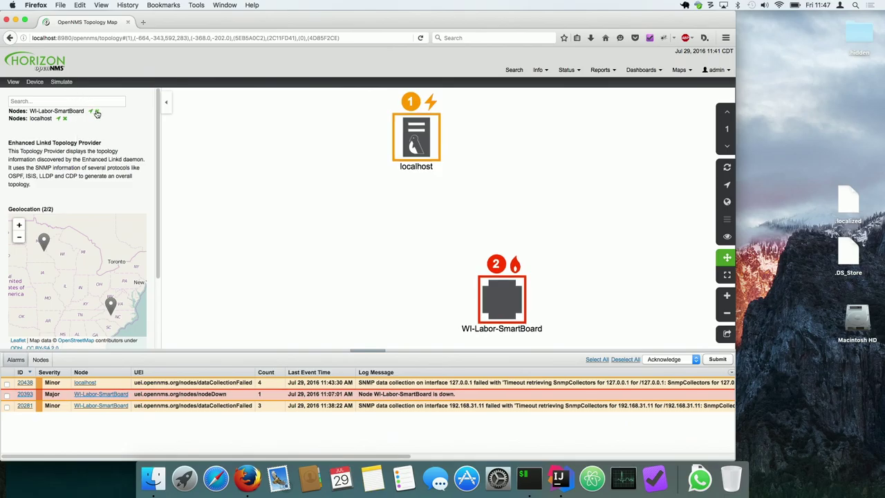
pyautogui.click(97, 112)
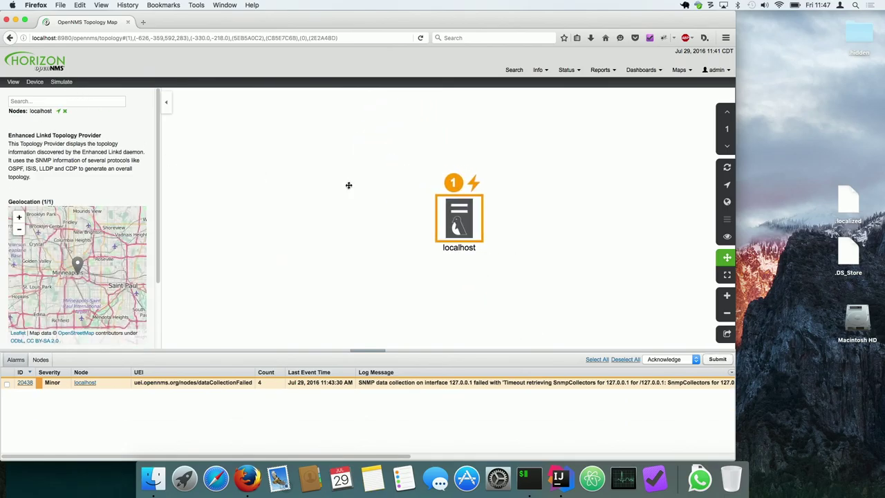
# Step: Inspect and deselect localhost, then bring up opennms.properties in IntelliJ IDEA
pyautogui.click(456, 217)
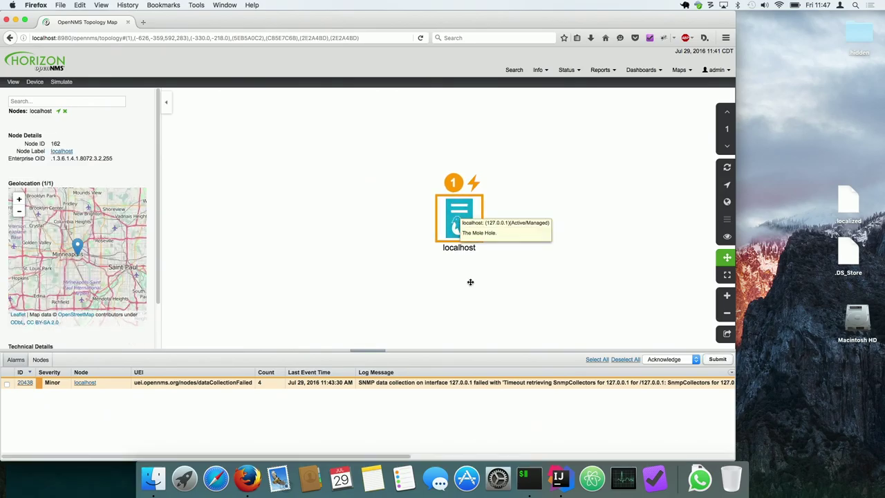
pyautogui.click(486, 307)
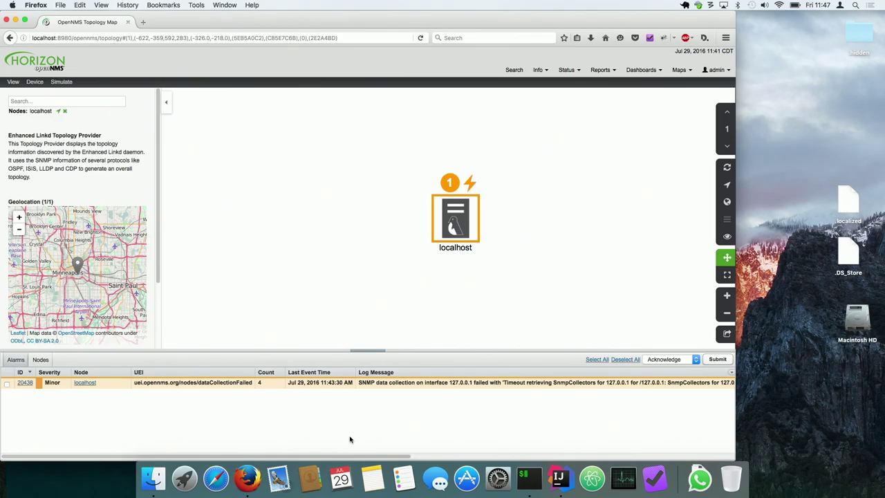
pyautogui.click(559, 477)
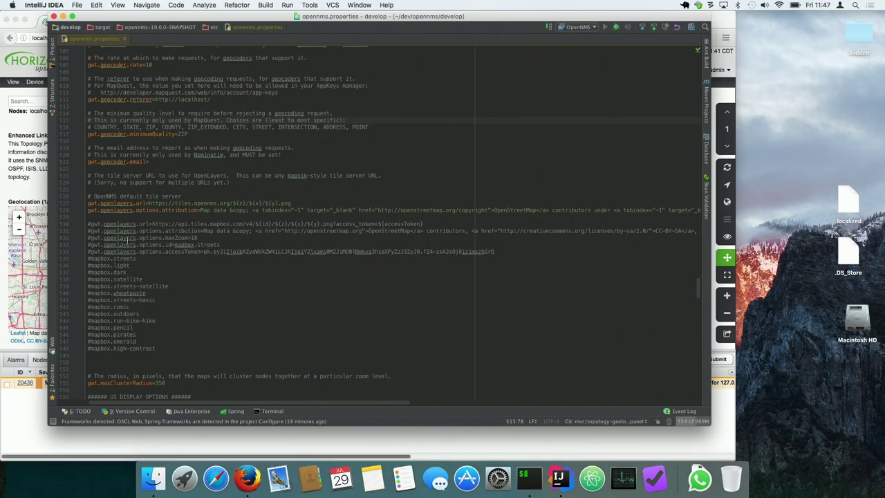
# Step: Uncomment the Mapbox tile server settings on lines 530–534 of opennms.properties
pyautogui.click(90, 222)
pyautogui.hotkey('shift', 'Down')
pyautogui.hotkey('shift', 'Down')
pyautogui.hotkey('shift', 'Down')
pyautogui.hotkey('shift', 'Down')
pyautogui.press('super+slash')
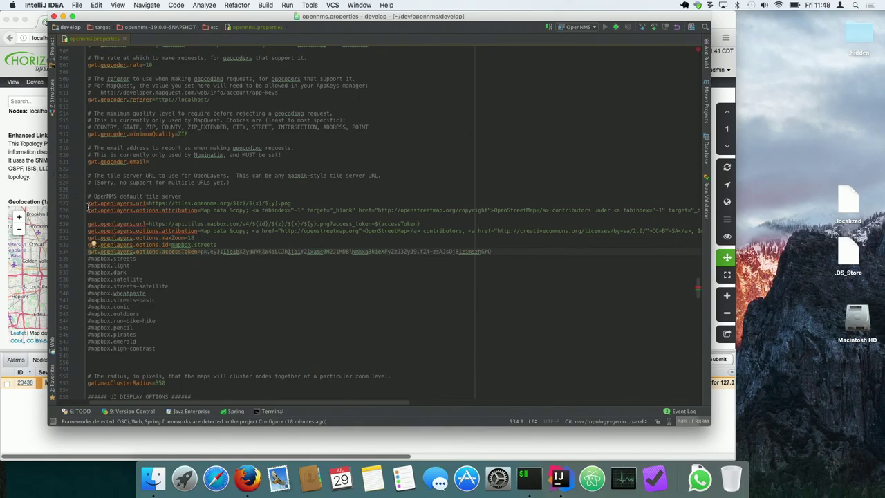
# Step: Comment out the default OpenNMS tile server URL and select the mapbox.streets map id
pyautogui.click(88, 205)
pyautogui.press('super+slash')
pyautogui.press('super+slash')
pyautogui.doubleClick(204, 244)
pyautogui.doubleClick(181, 244)
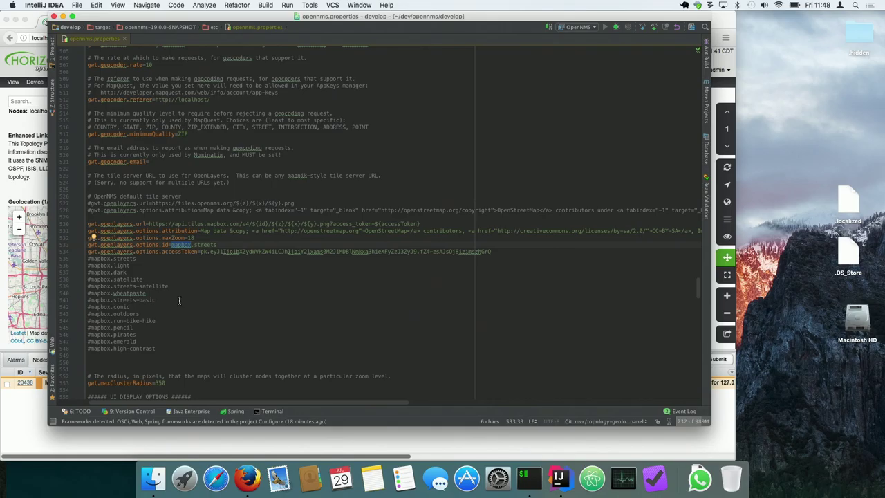
# Step: Rerun 'sudo ./bin/opennms stop && sudo ./bin/opennms -vt start' in the terminal, supplying the admin password
pyautogui.click(539, 484)
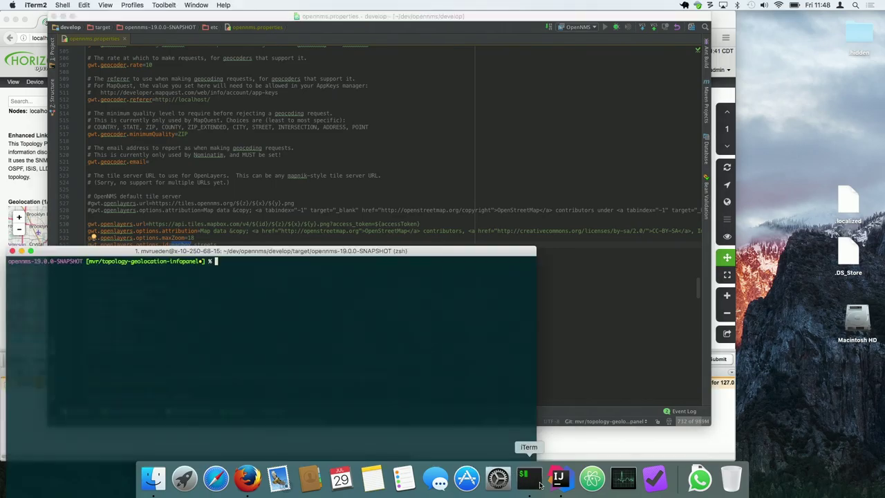
pyautogui.press('Up')
pyautogui.press('Return')
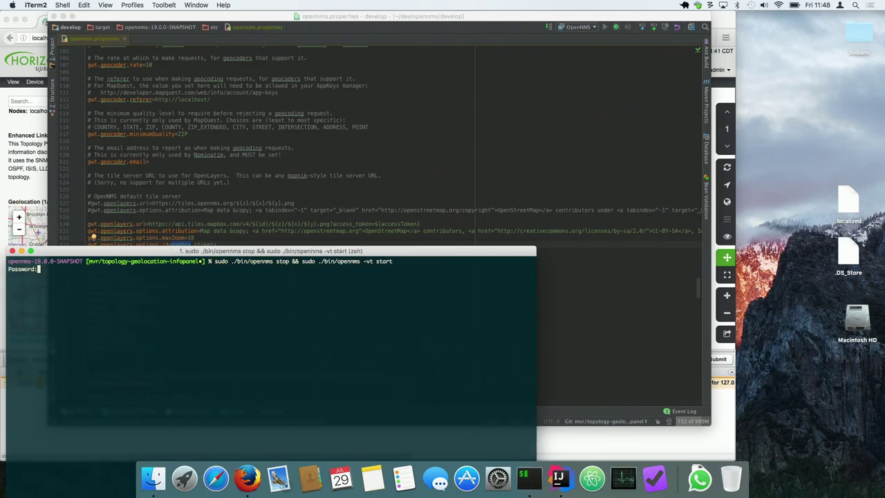
pyautogui.press('Return')
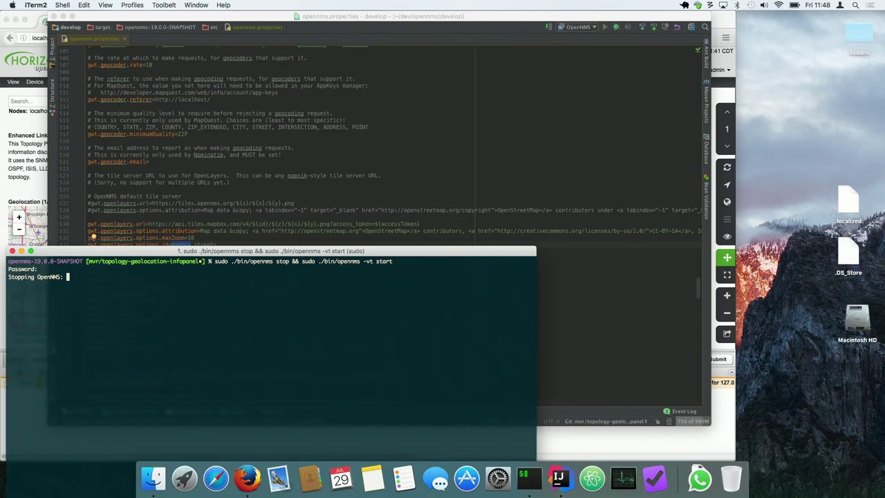
pyautogui.click(608, 448)
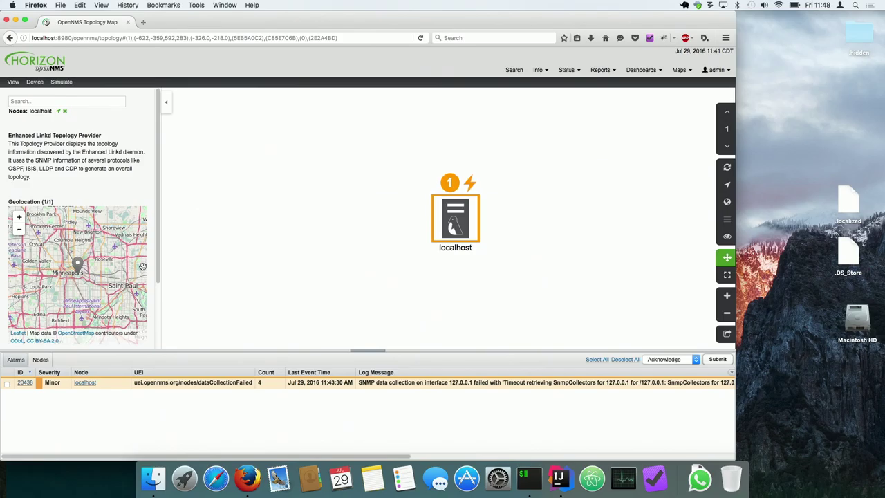
pyautogui.click(532, 484)
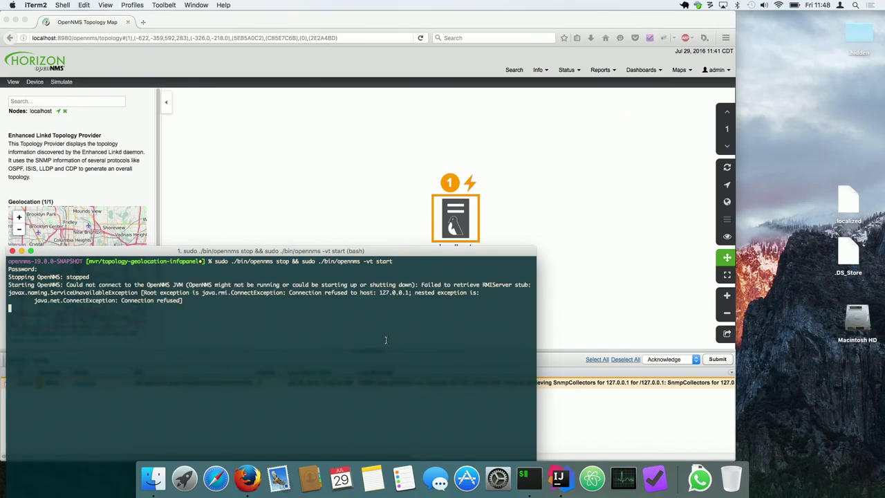
# Step: Watch OpenNMS status every 5 seconds with 'watch -n 5 sudo ./bin/opennms -v status', then return to Firefox
pyautogui.write('watch -n 5 sudo ./bin/opennms -v status')
pyautogui.press('Return')
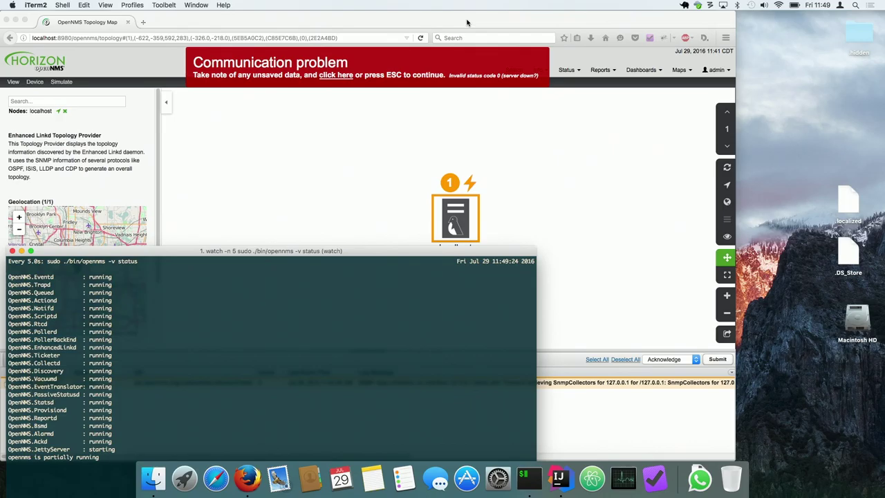
pyautogui.click(466, 22)
# Step: Reload the topology page once the terminal shows OpenNMS running, and log in again
pyautogui.click(423, 39)
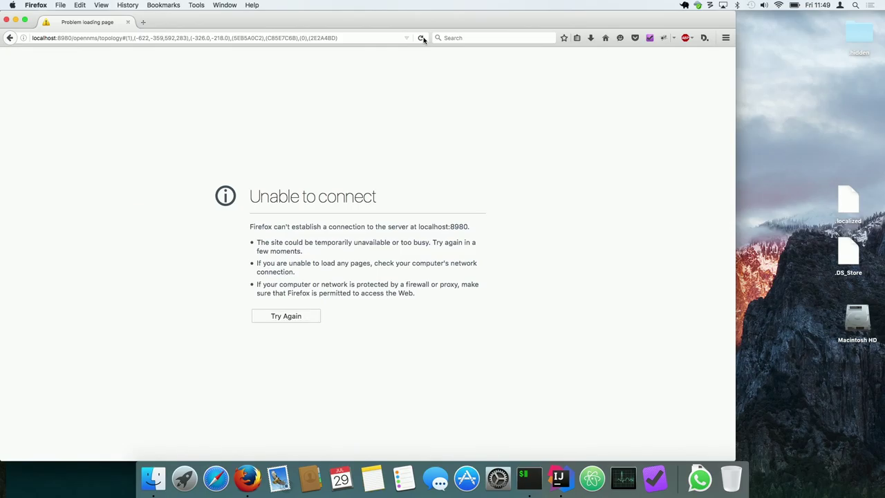
pyautogui.click(528, 492)
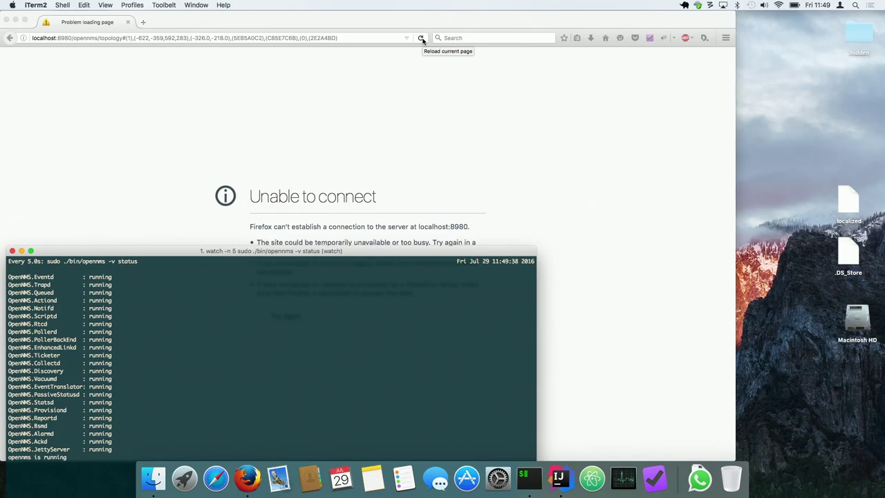
pyautogui.click(422, 40)
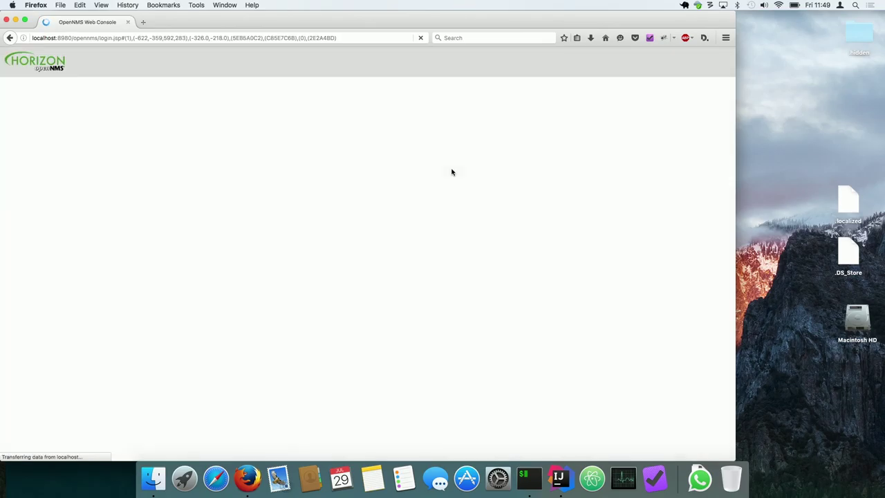
pyautogui.click(327, 143)
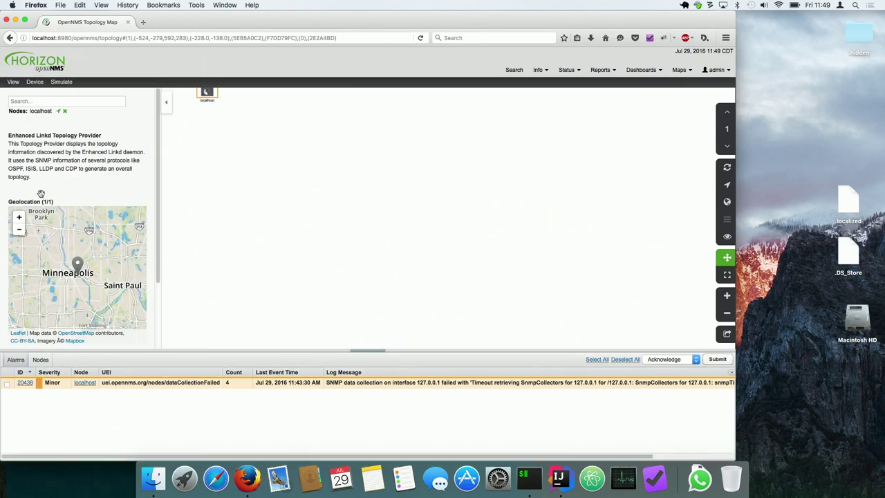
# Step: Search 'analy' and add Analytics VM to the topology focus
pyautogui.click(44, 101)
pyautogui.write('analy')
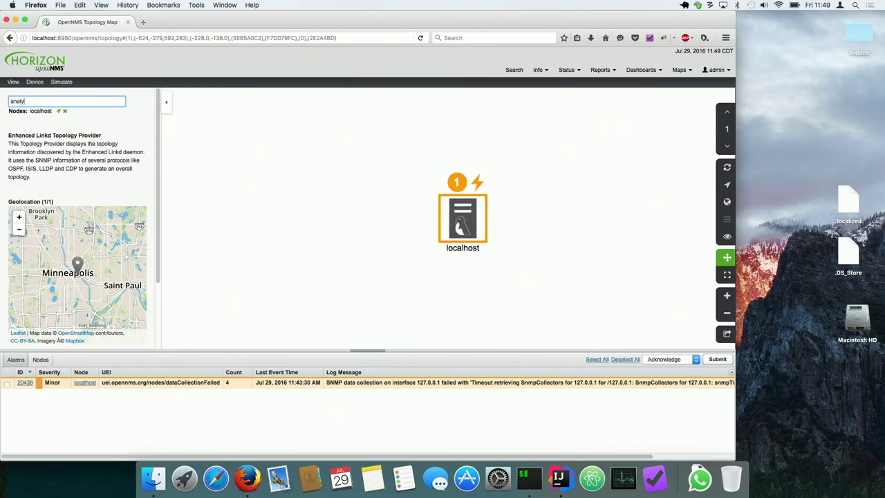
pyautogui.click(35, 114)
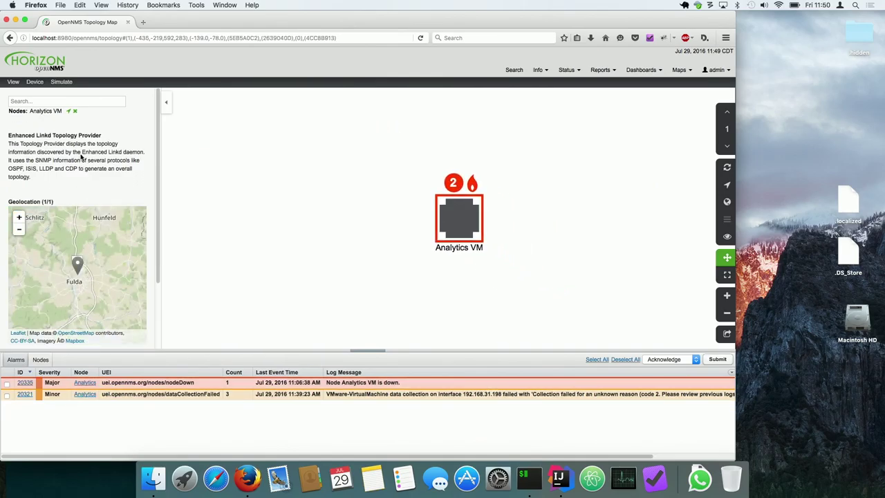
# Step: Show Analytics VM's Fulda location and node details, then switch to the VMware topology provider
pyautogui.click(65, 98)
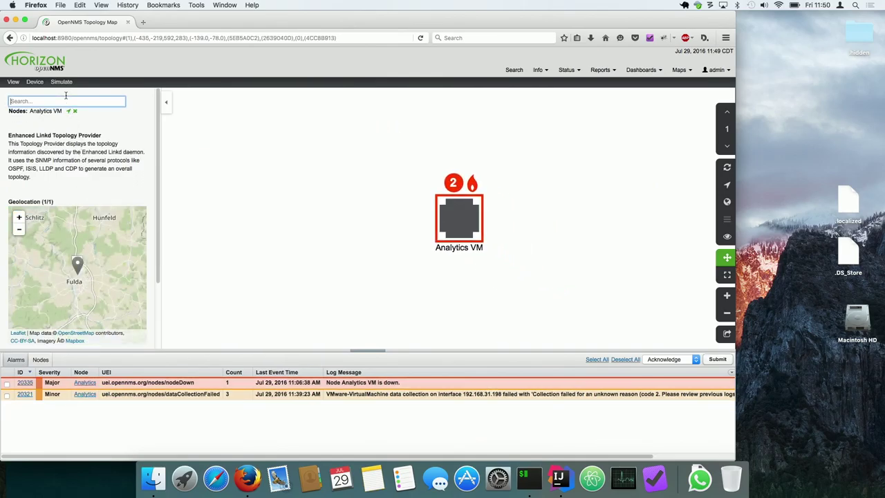
pyautogui.scroll(-5, 106, 262)
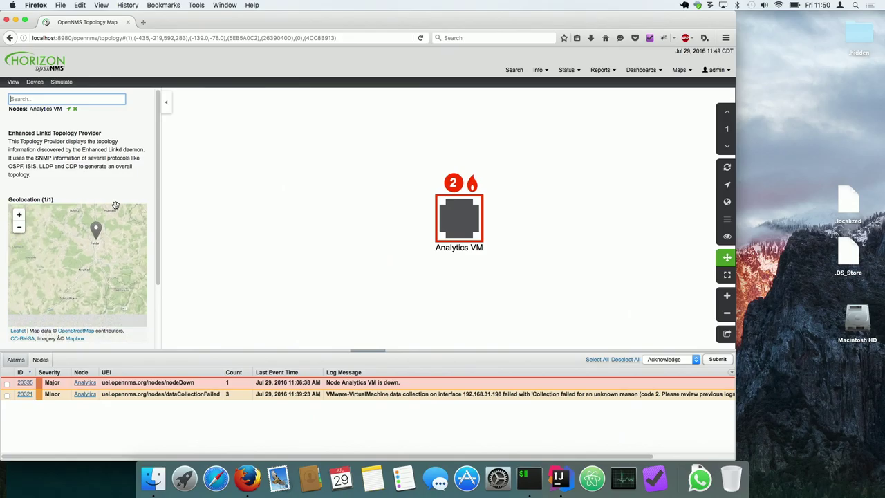
pyautogui.scroll(3, 107, 262)
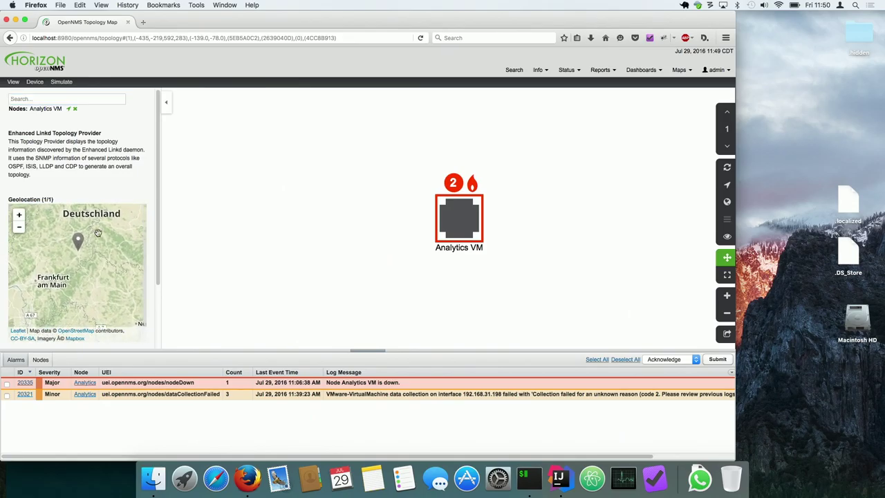
pyautogui.click(79, 246)
pyautogui.moveTo(128, 283); pyautogui.dragTo(118, 298)
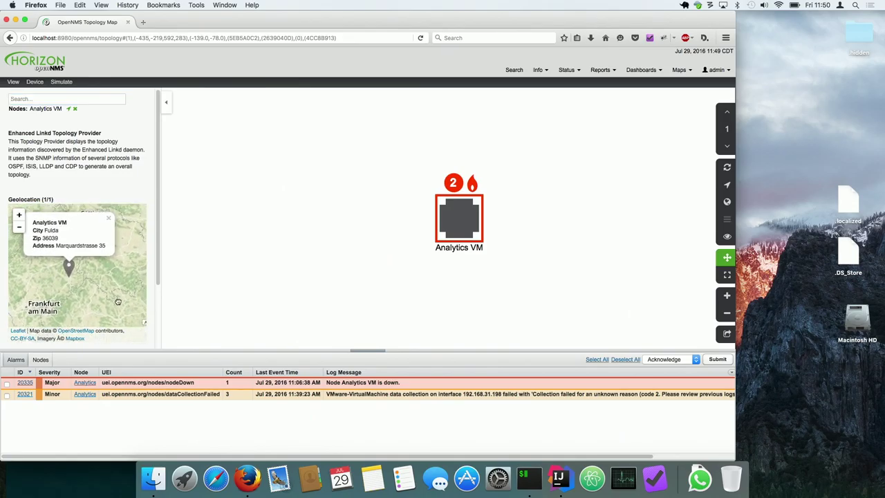
pyautogui.click(452, 231)
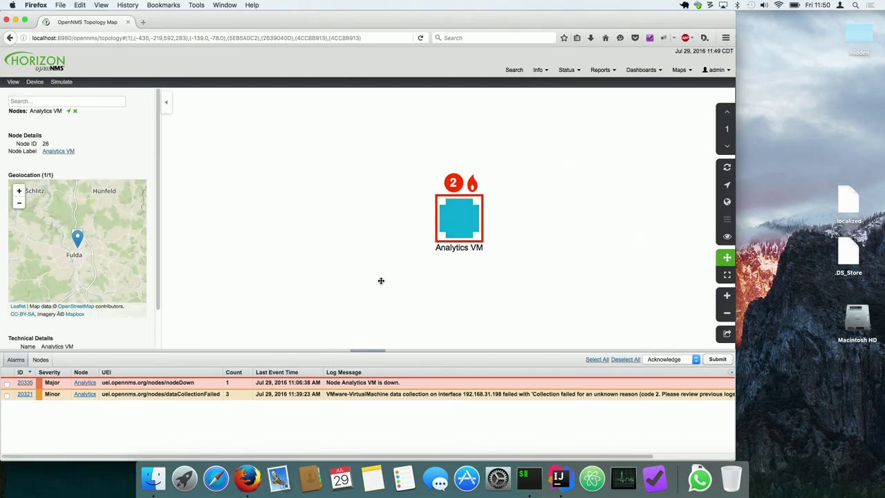
pyautogui.click(12, 84)
pyautogui.click(25, 205)
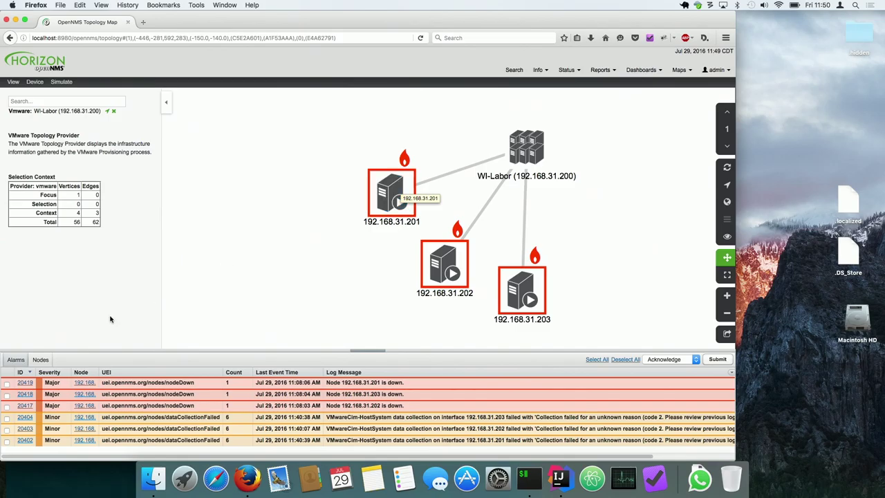
# Step: List the topology's nodes and raise the semantic zoom to show WI-Labor's whole VMware infrastructure
pyautogui.click(40, 360)
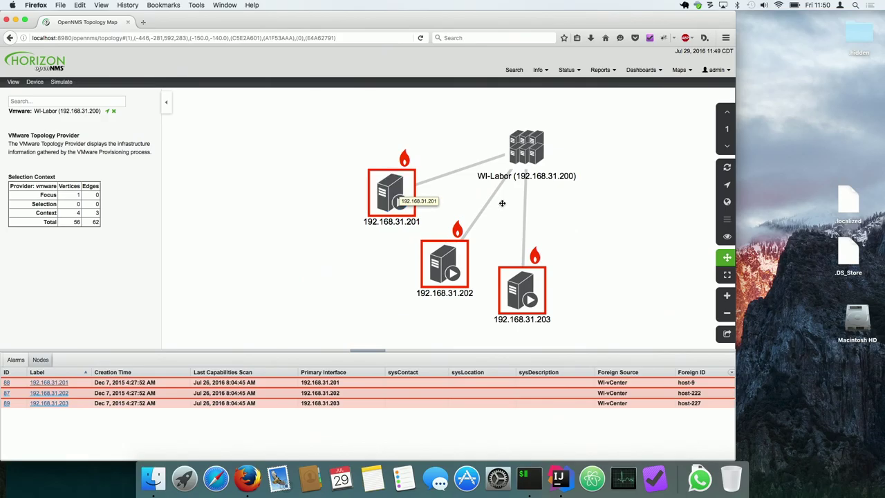
pyautogui.click(726, 119)
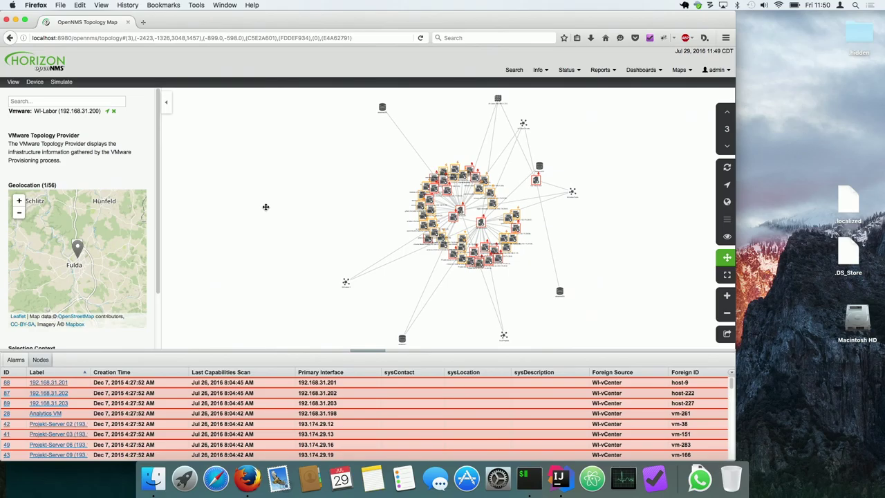
pyautogui.click(86, 105)
# Step: After trying 'vmw', 'smart' and 'board', search 'labor' and add WI-Labor-Public to focus
pyautogui.write('smart')
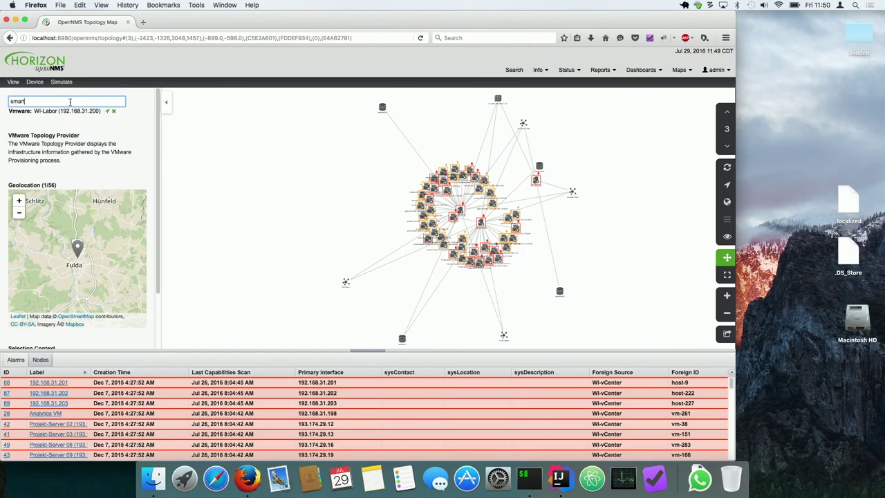
pyautogui.press('super+a')
pyautogui.write('board')
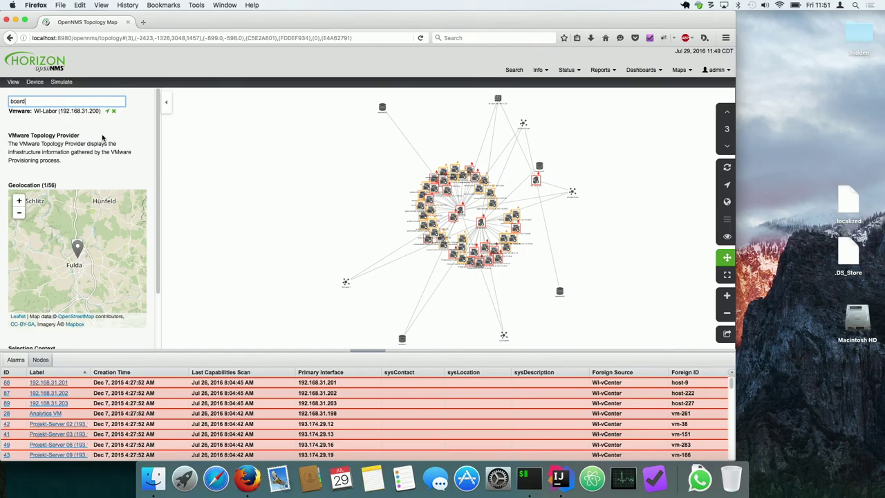
pyautogui.press('super+a')
pyautogui.press('BackSpace')
pyautogui.write('labor')
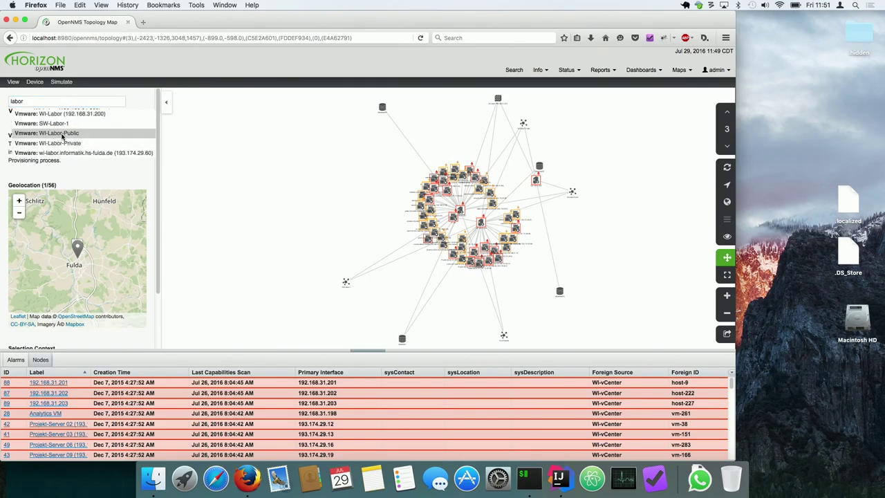
pyautogui.click(62, 135)
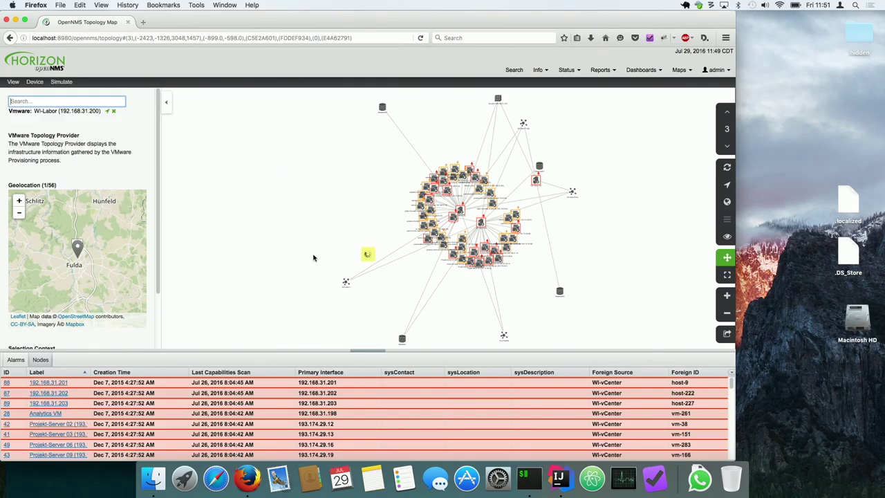